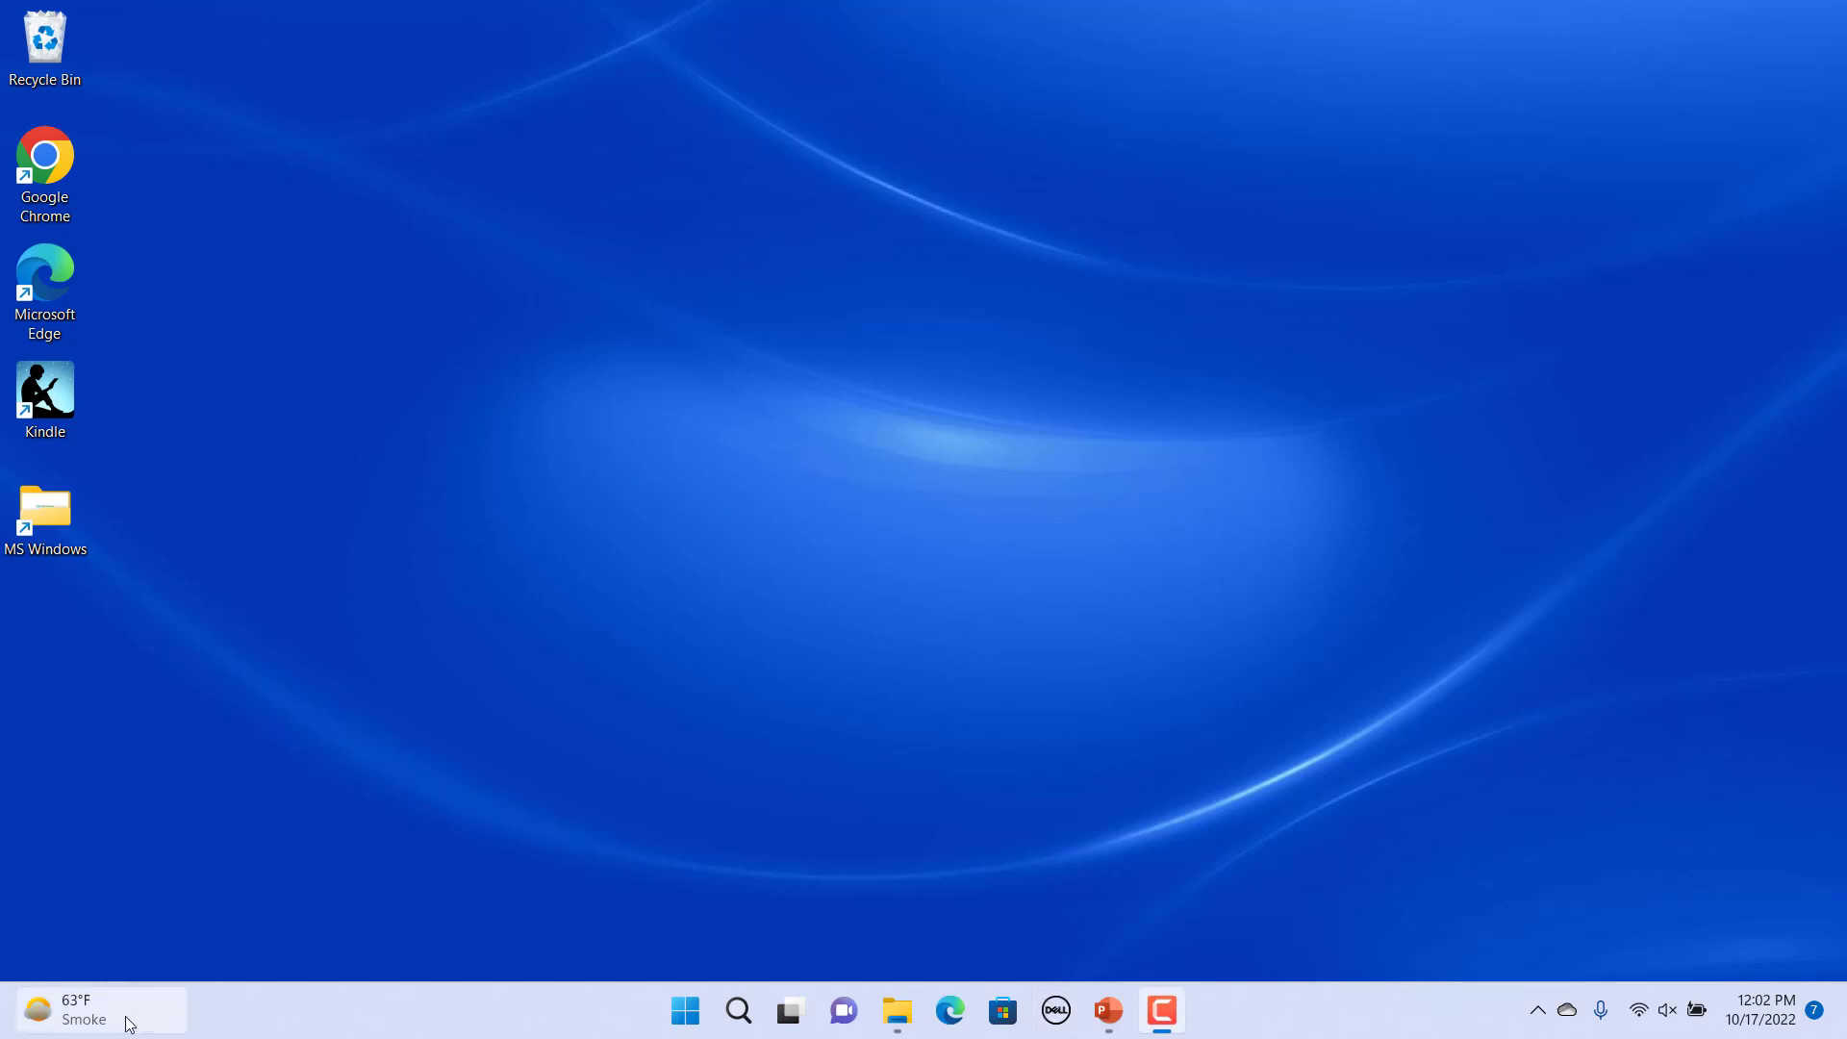
# Bring up the Start menu showing its Recommended list of apps and files.
pyautogui.click(679, 1017)
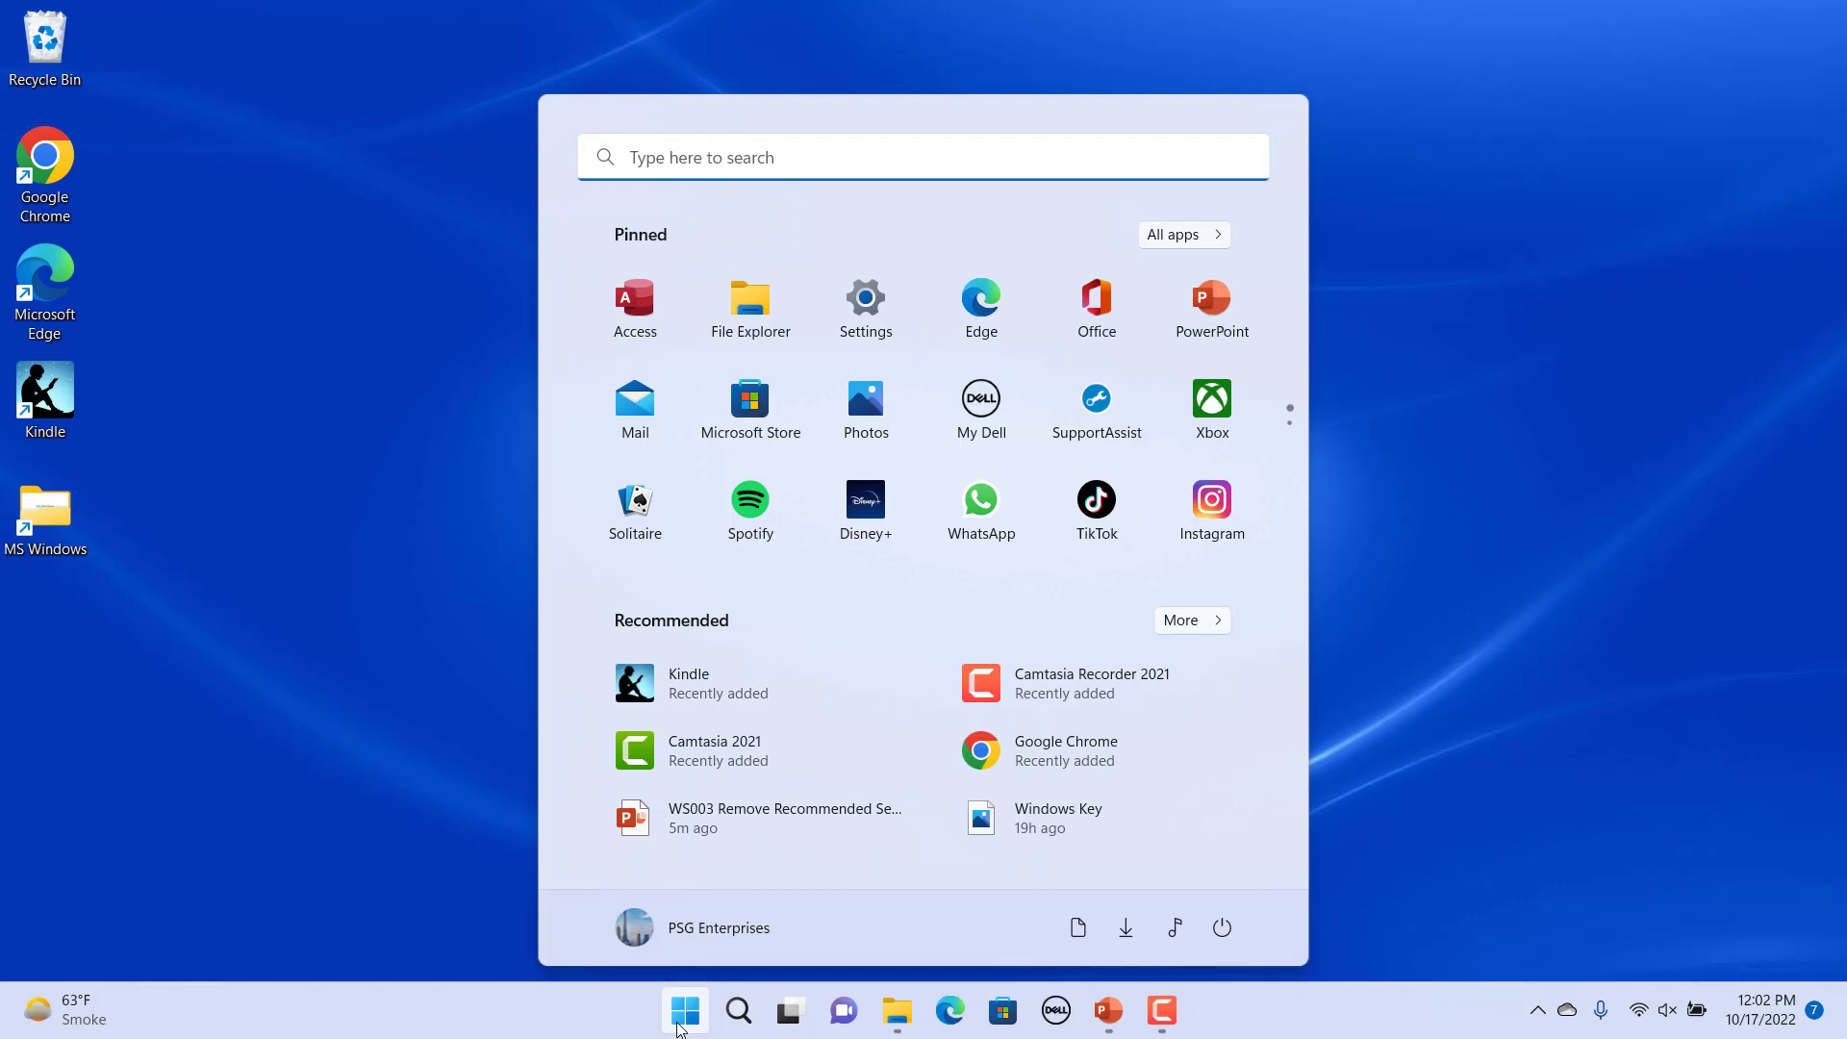
# Navigate from the Start quick-link menu to Settings > Personalization > Start.
pyautogui.click(678, 1024)
pyautogui.rightClick(698, 1020)
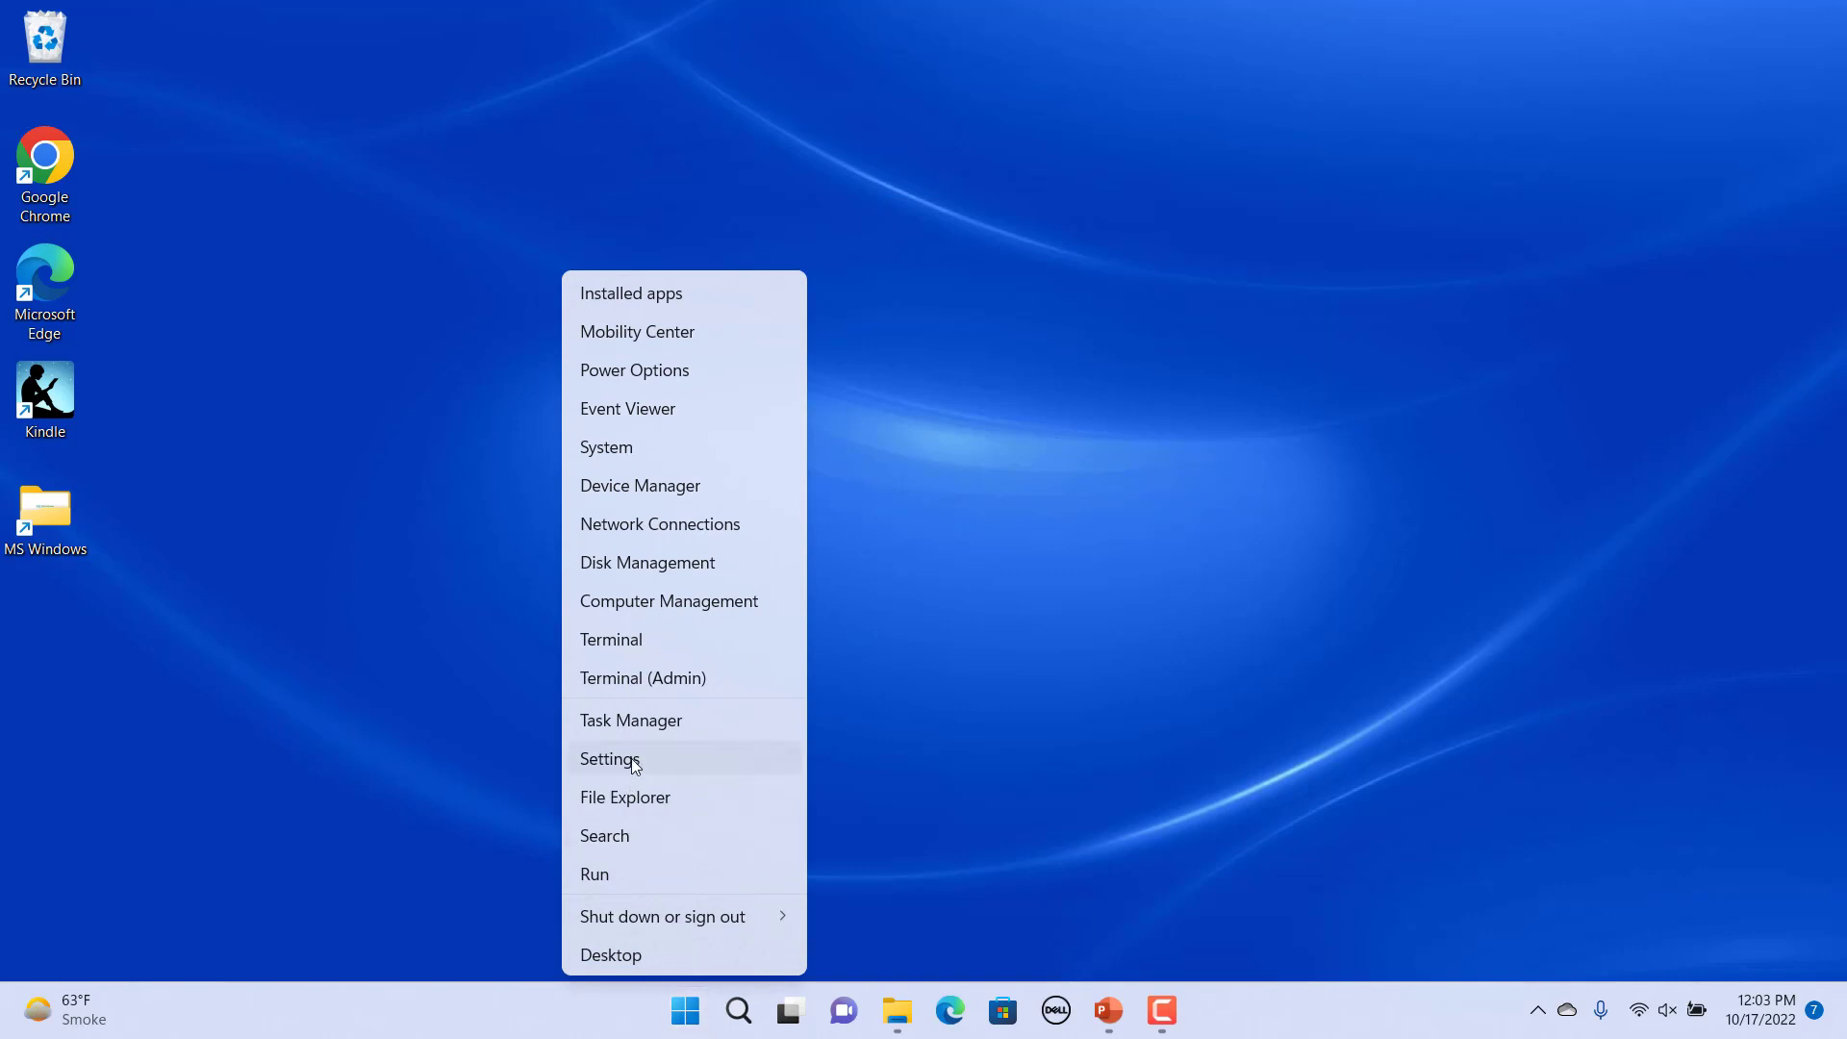
pyautogui.click(631, 763)
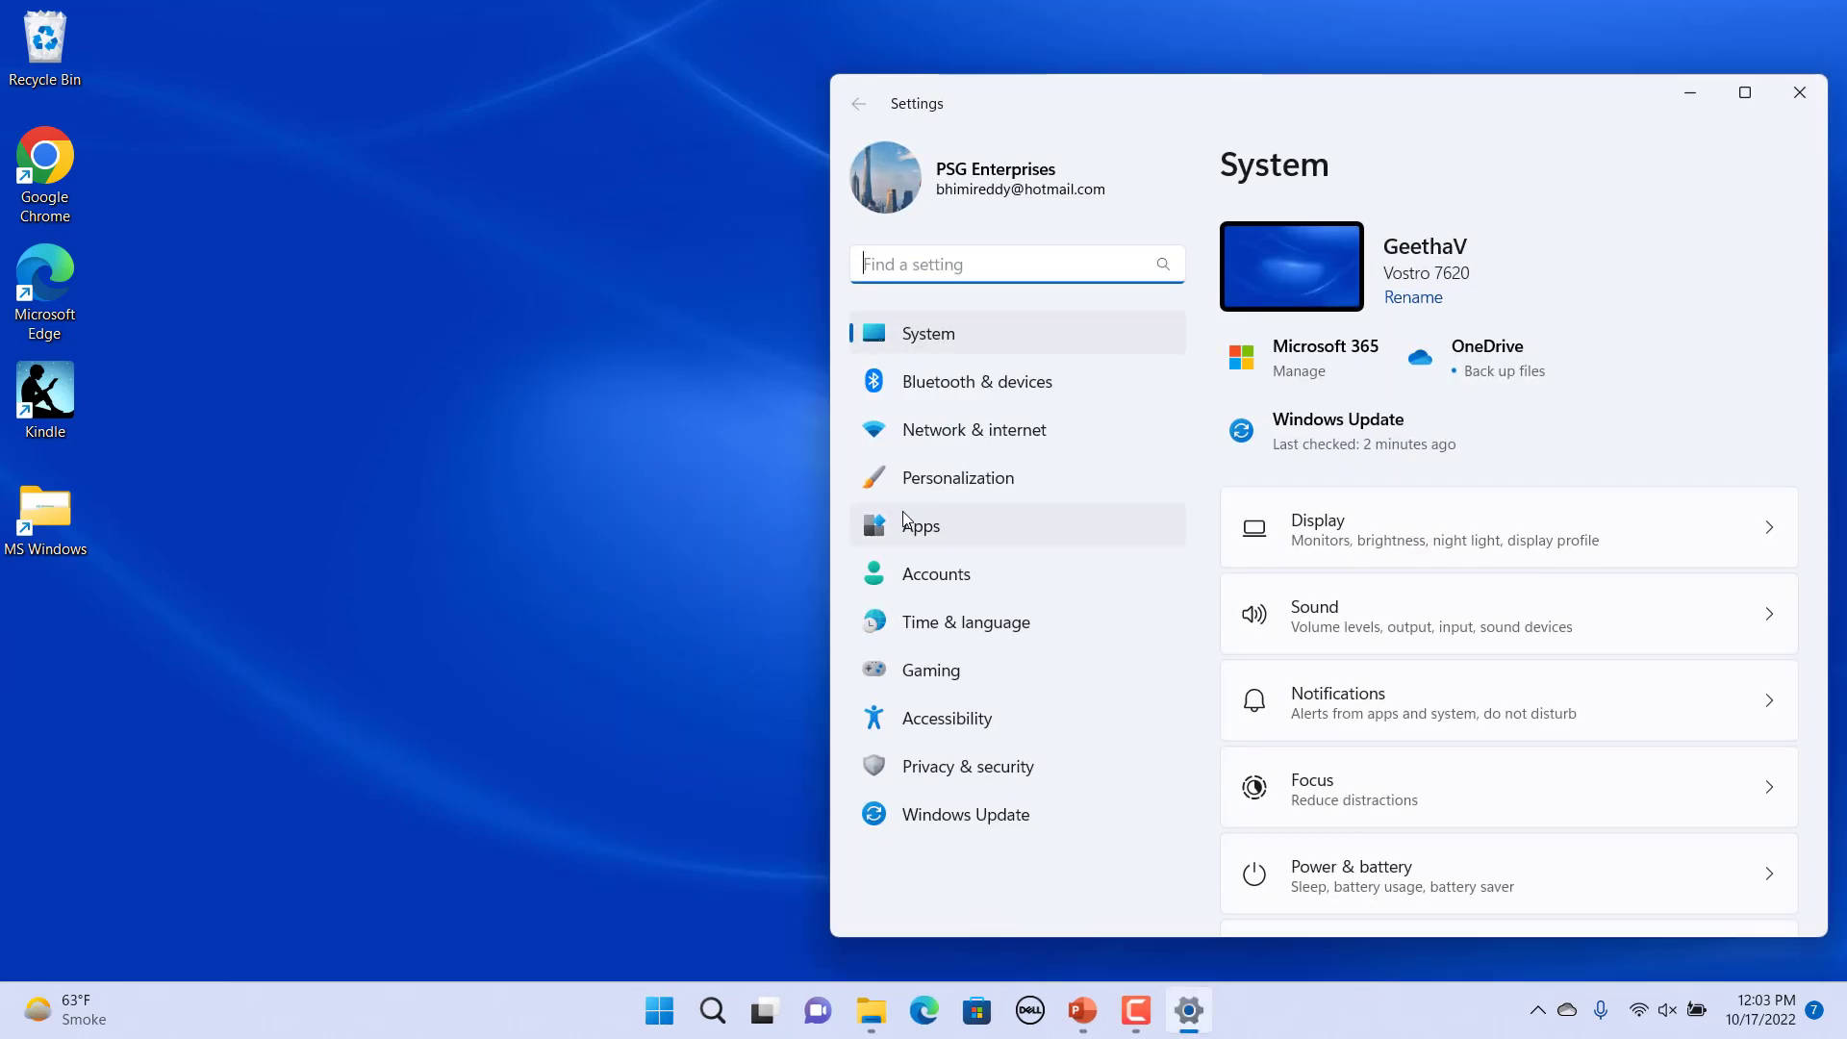
pyautogui.click(989, 486)
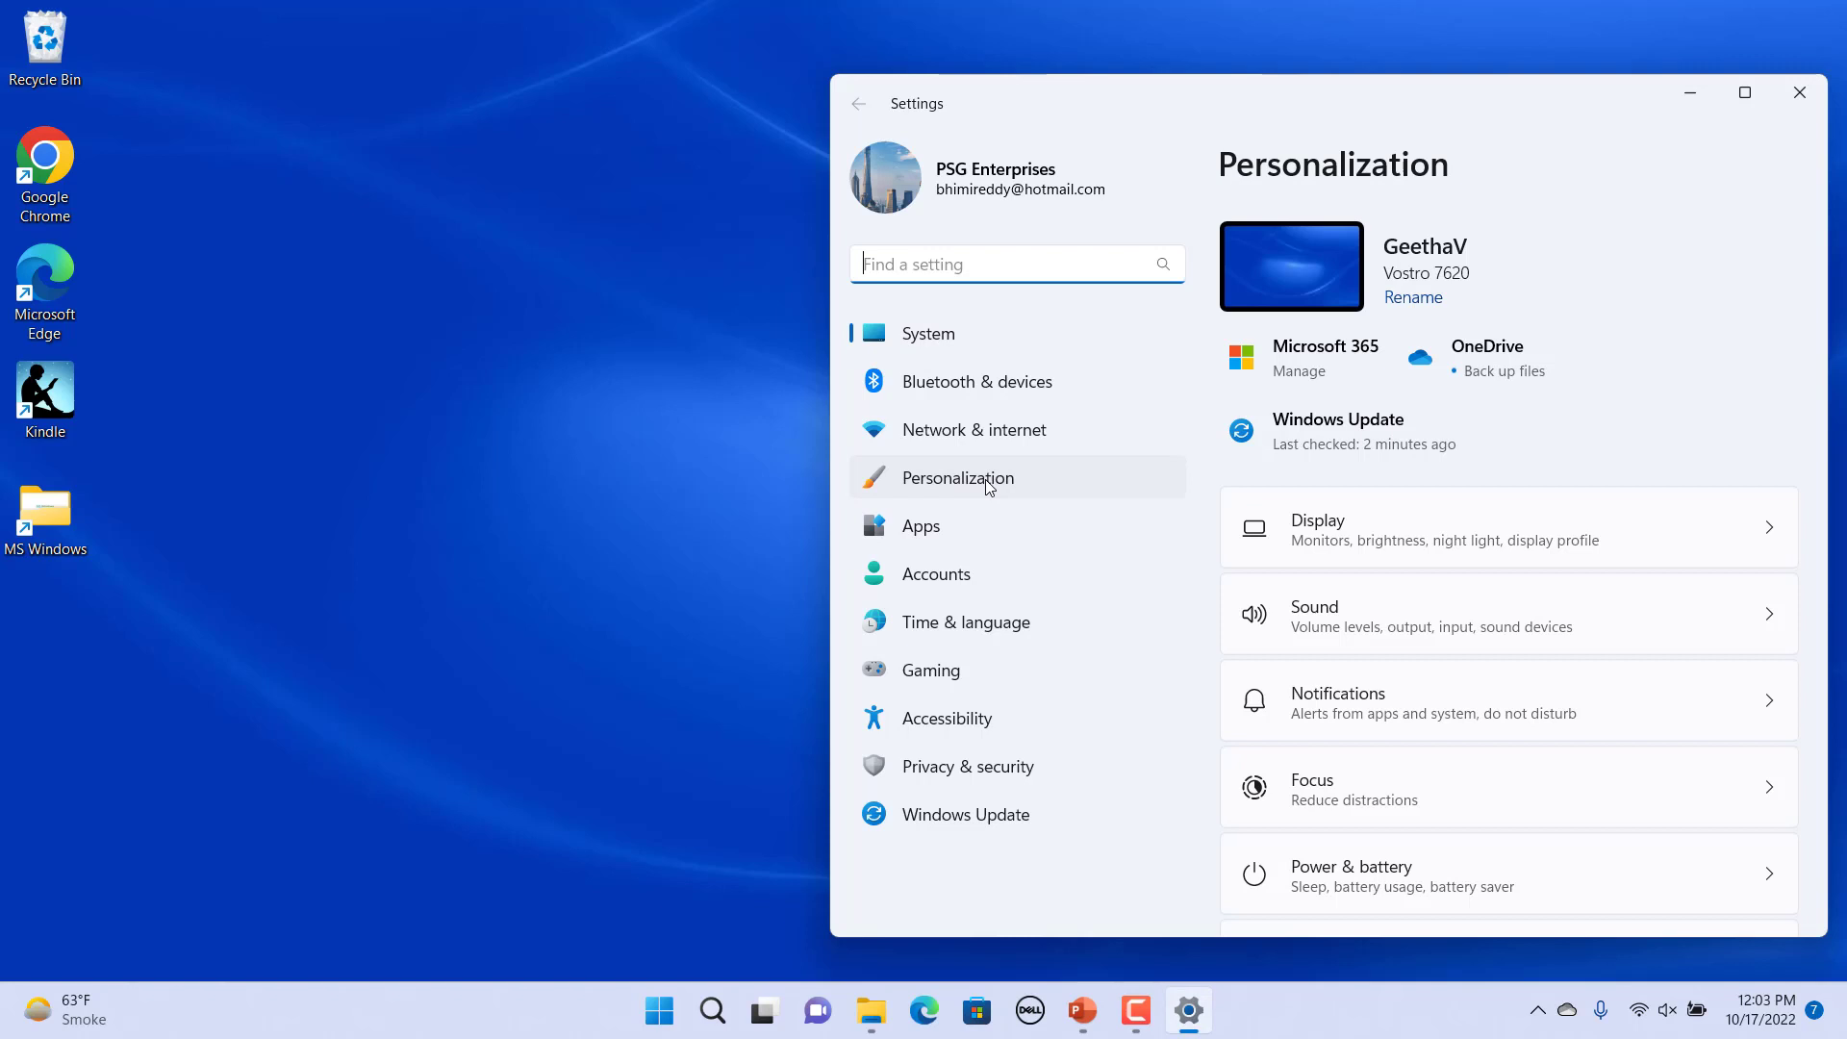
pyautogui.scroll(-2, 1556, 713)
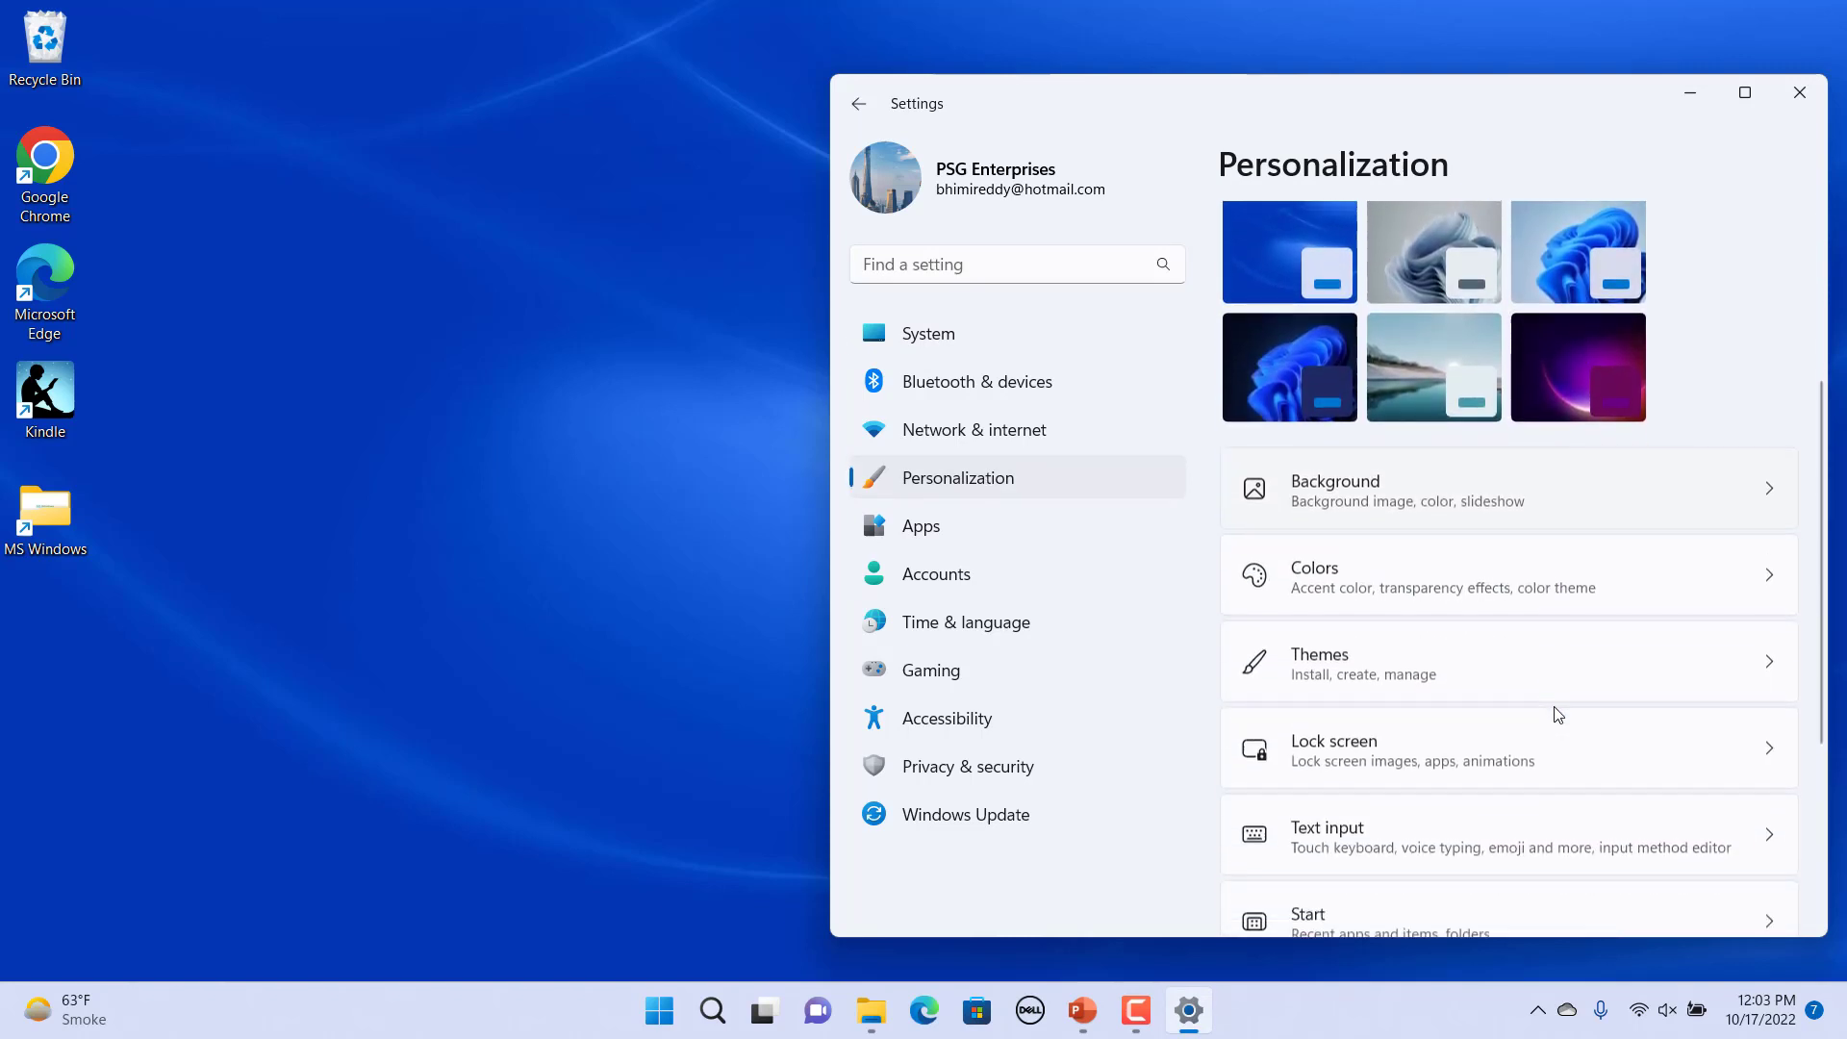
pyautogui.scroll(-1, 1554, 711)
pyautogui.scroll(-1, 1554, 710)
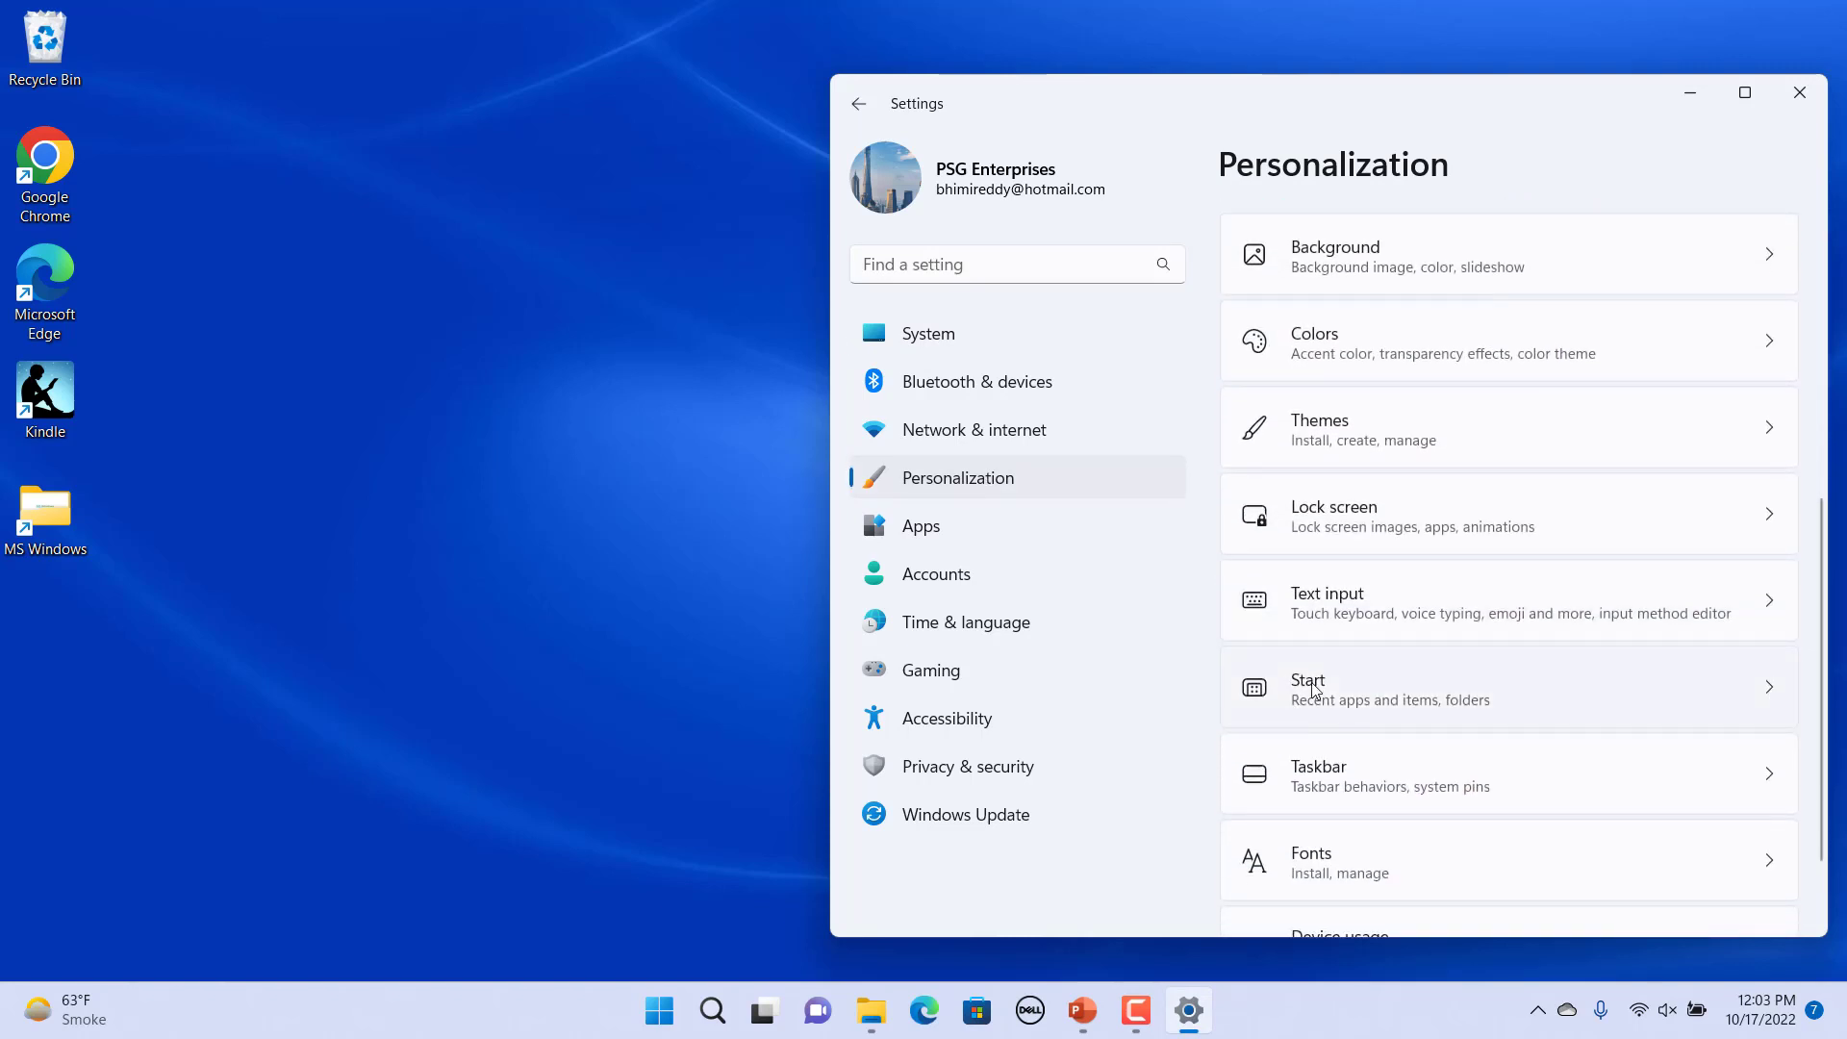
pyautogui.click(1315, 690)
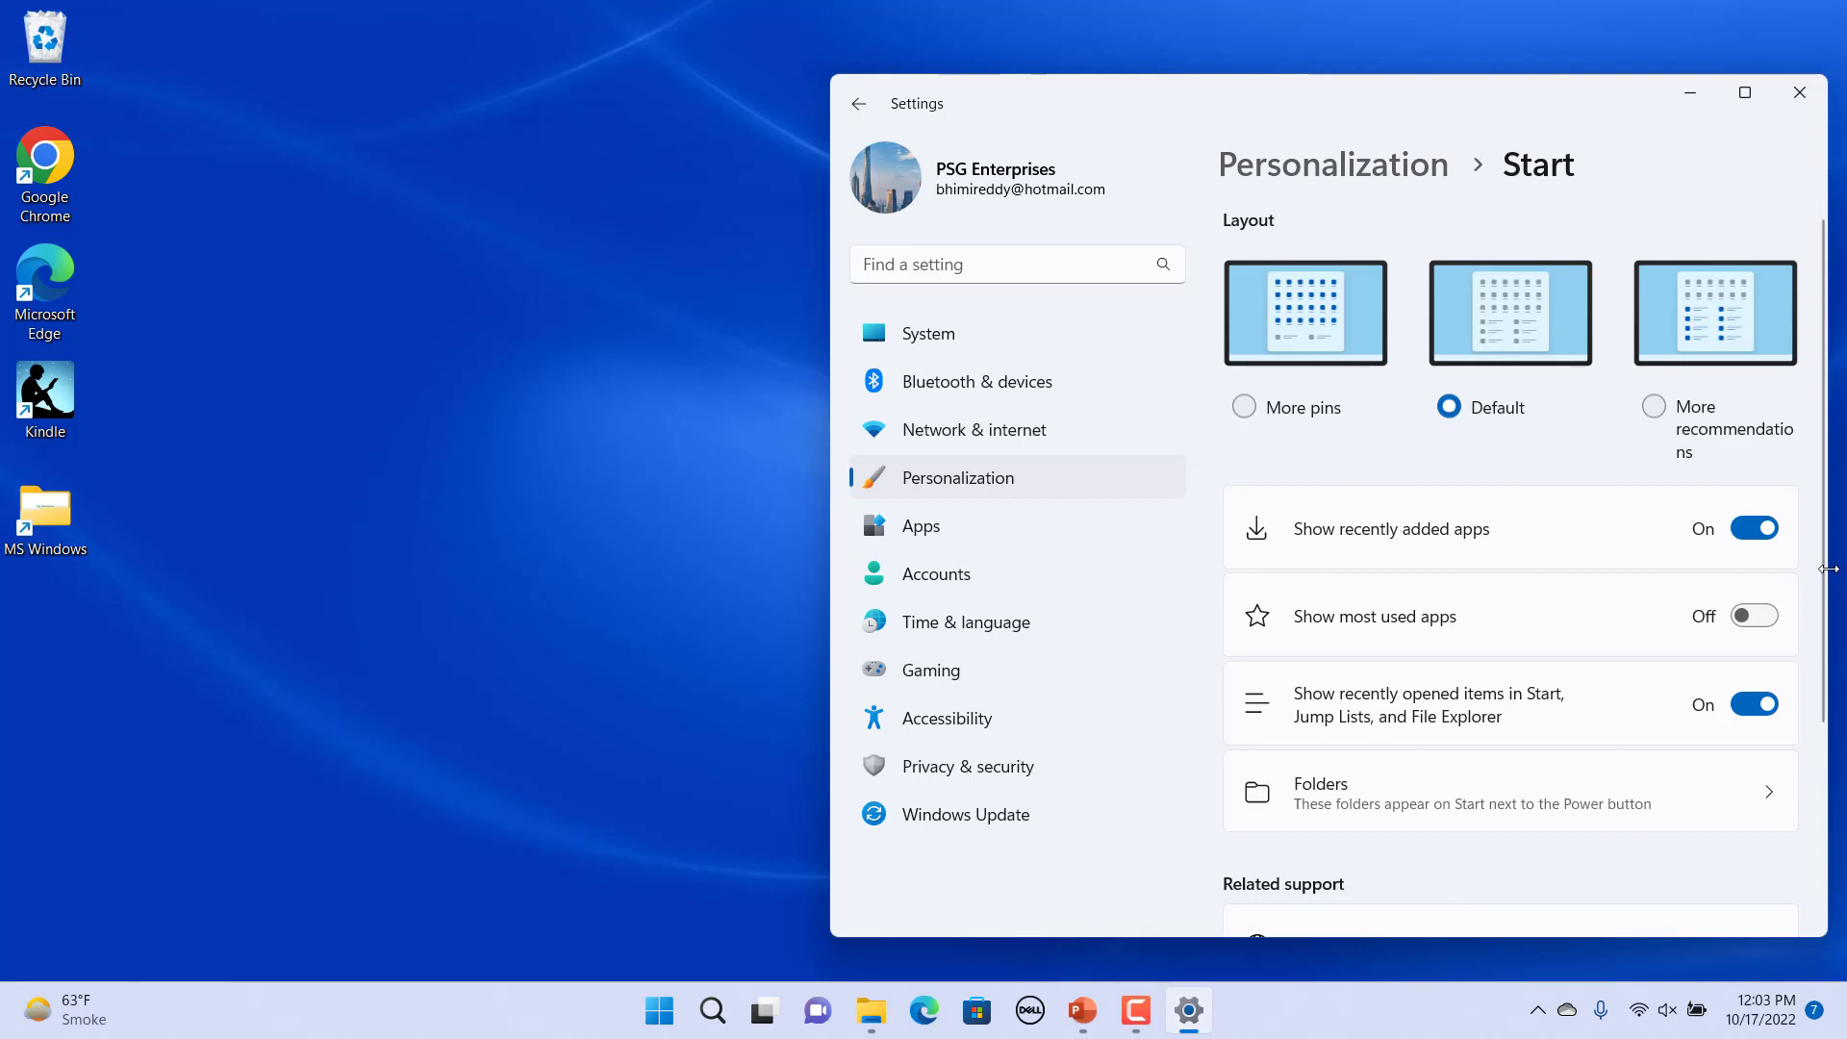
# Switch 'Show recently added apps' and 'Show recently opened items' to Off.
pyautogui.click(1749, 535)
pyautogui.click(1742, 709)
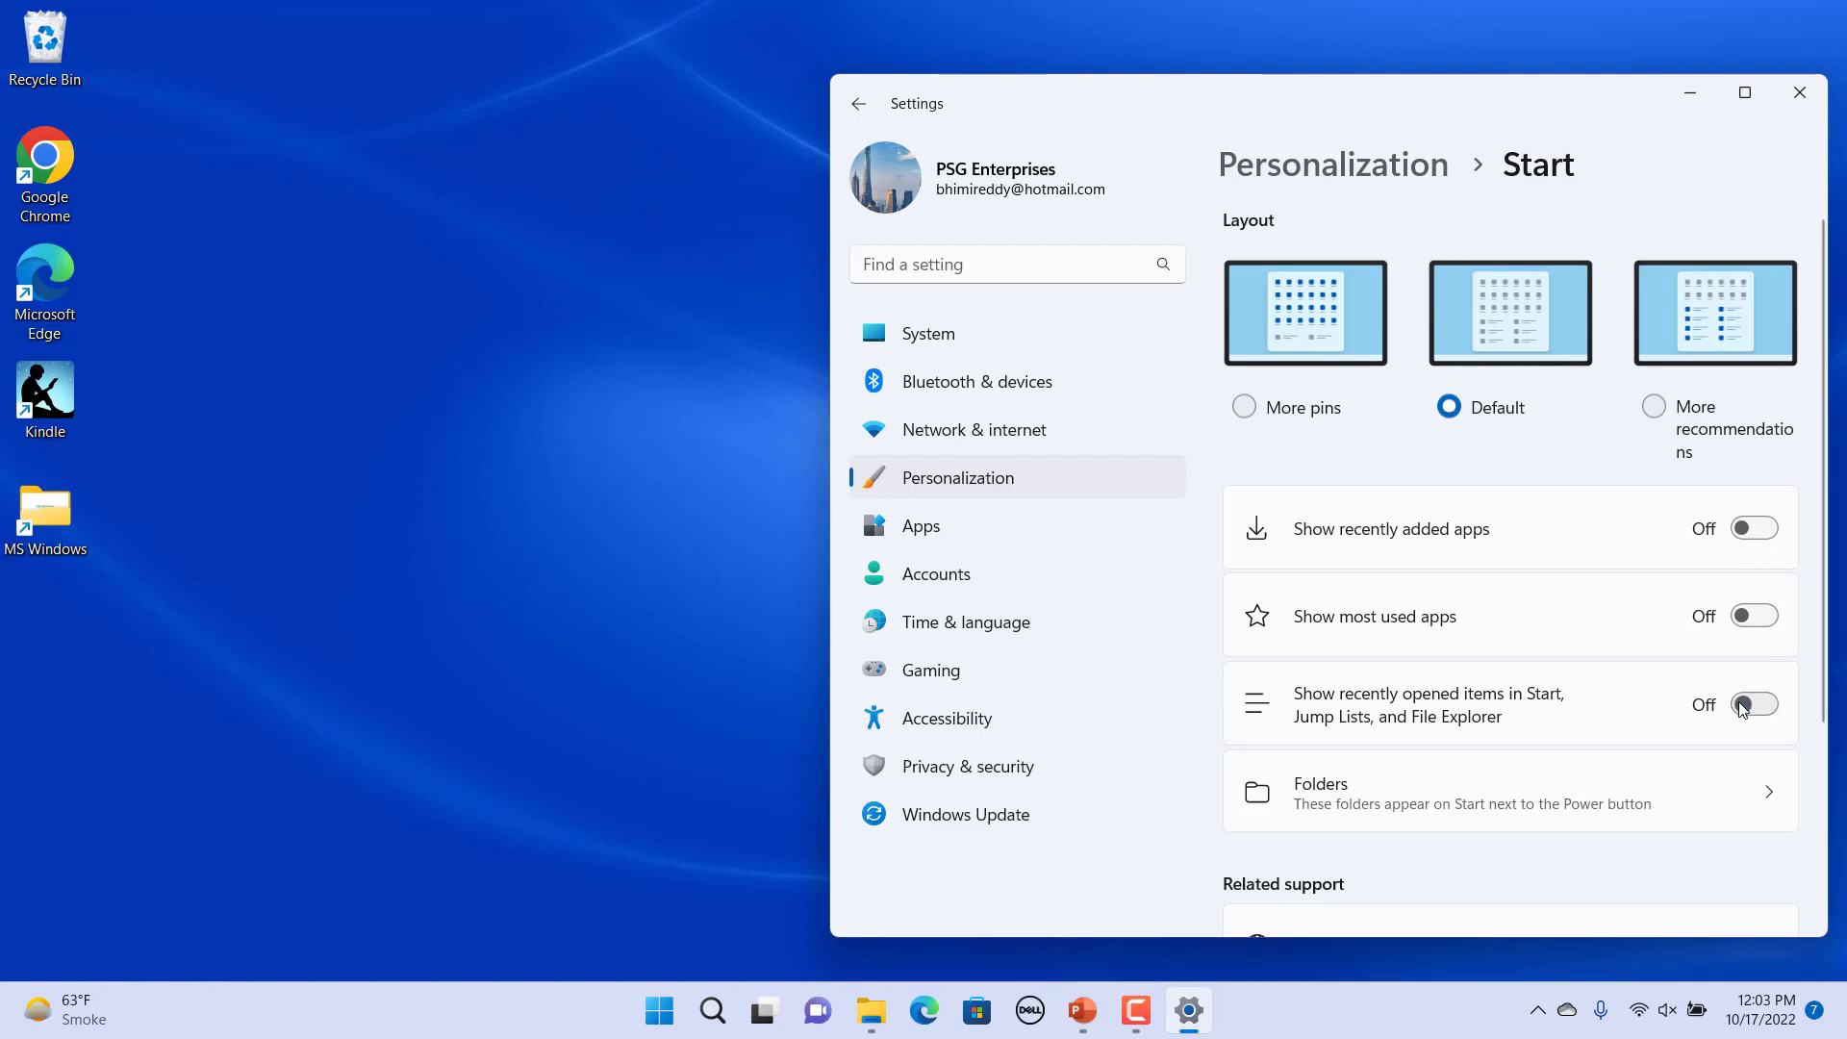
# Verify the Start menu's Recommended section is empty and jump to Start settings.
pyautogui.click(1800, 92)
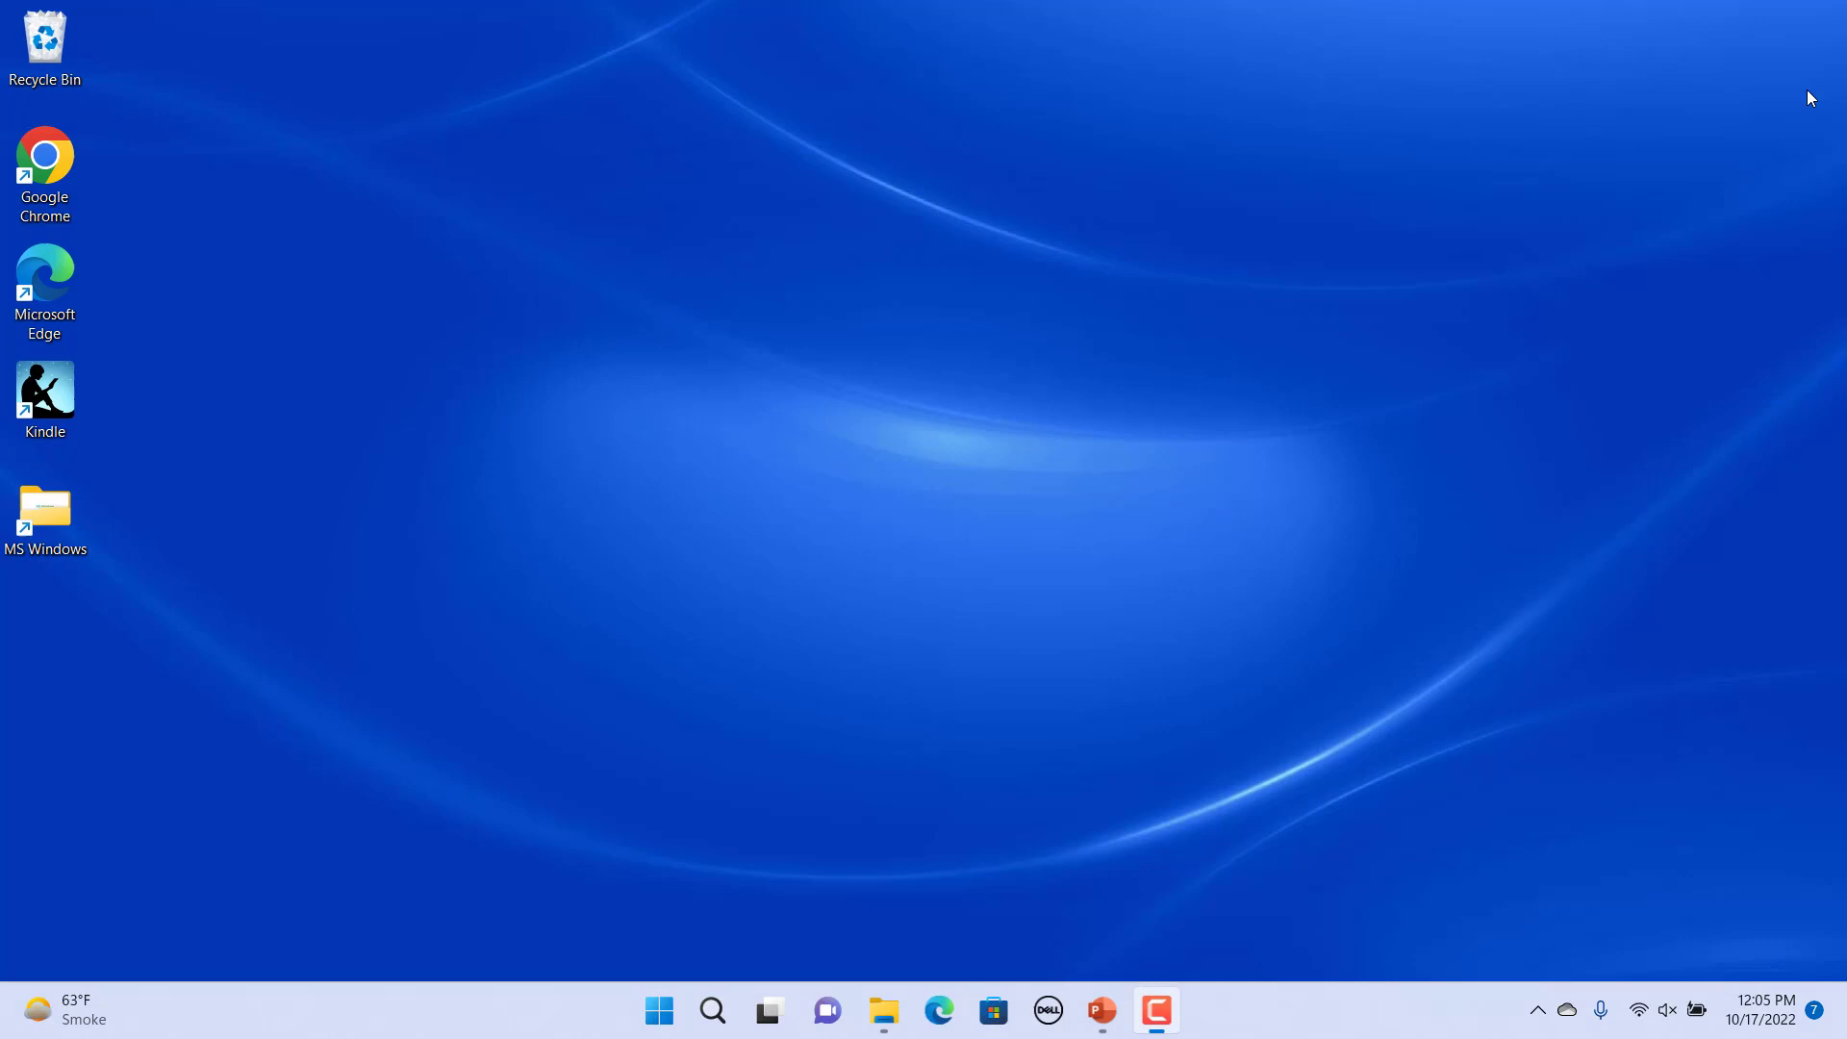
pyautogui.click(685, 1010)
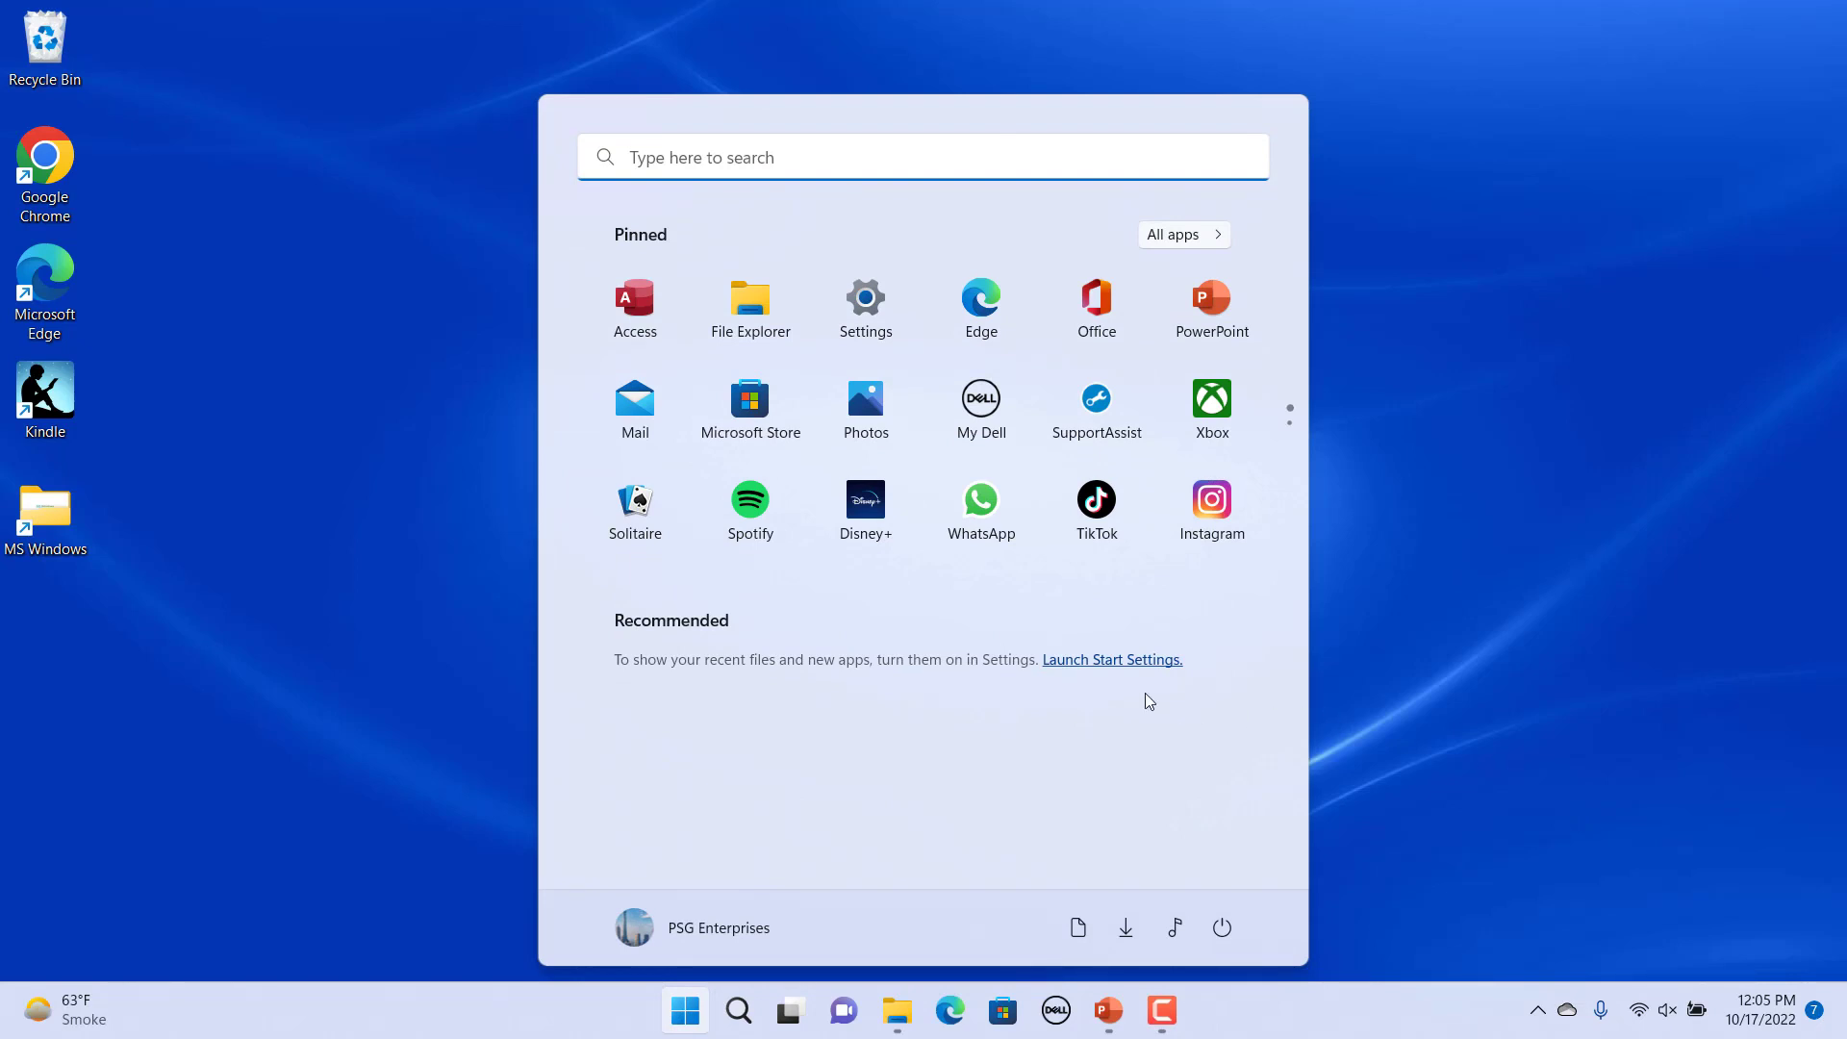
pyautogui.click(1127, 667)
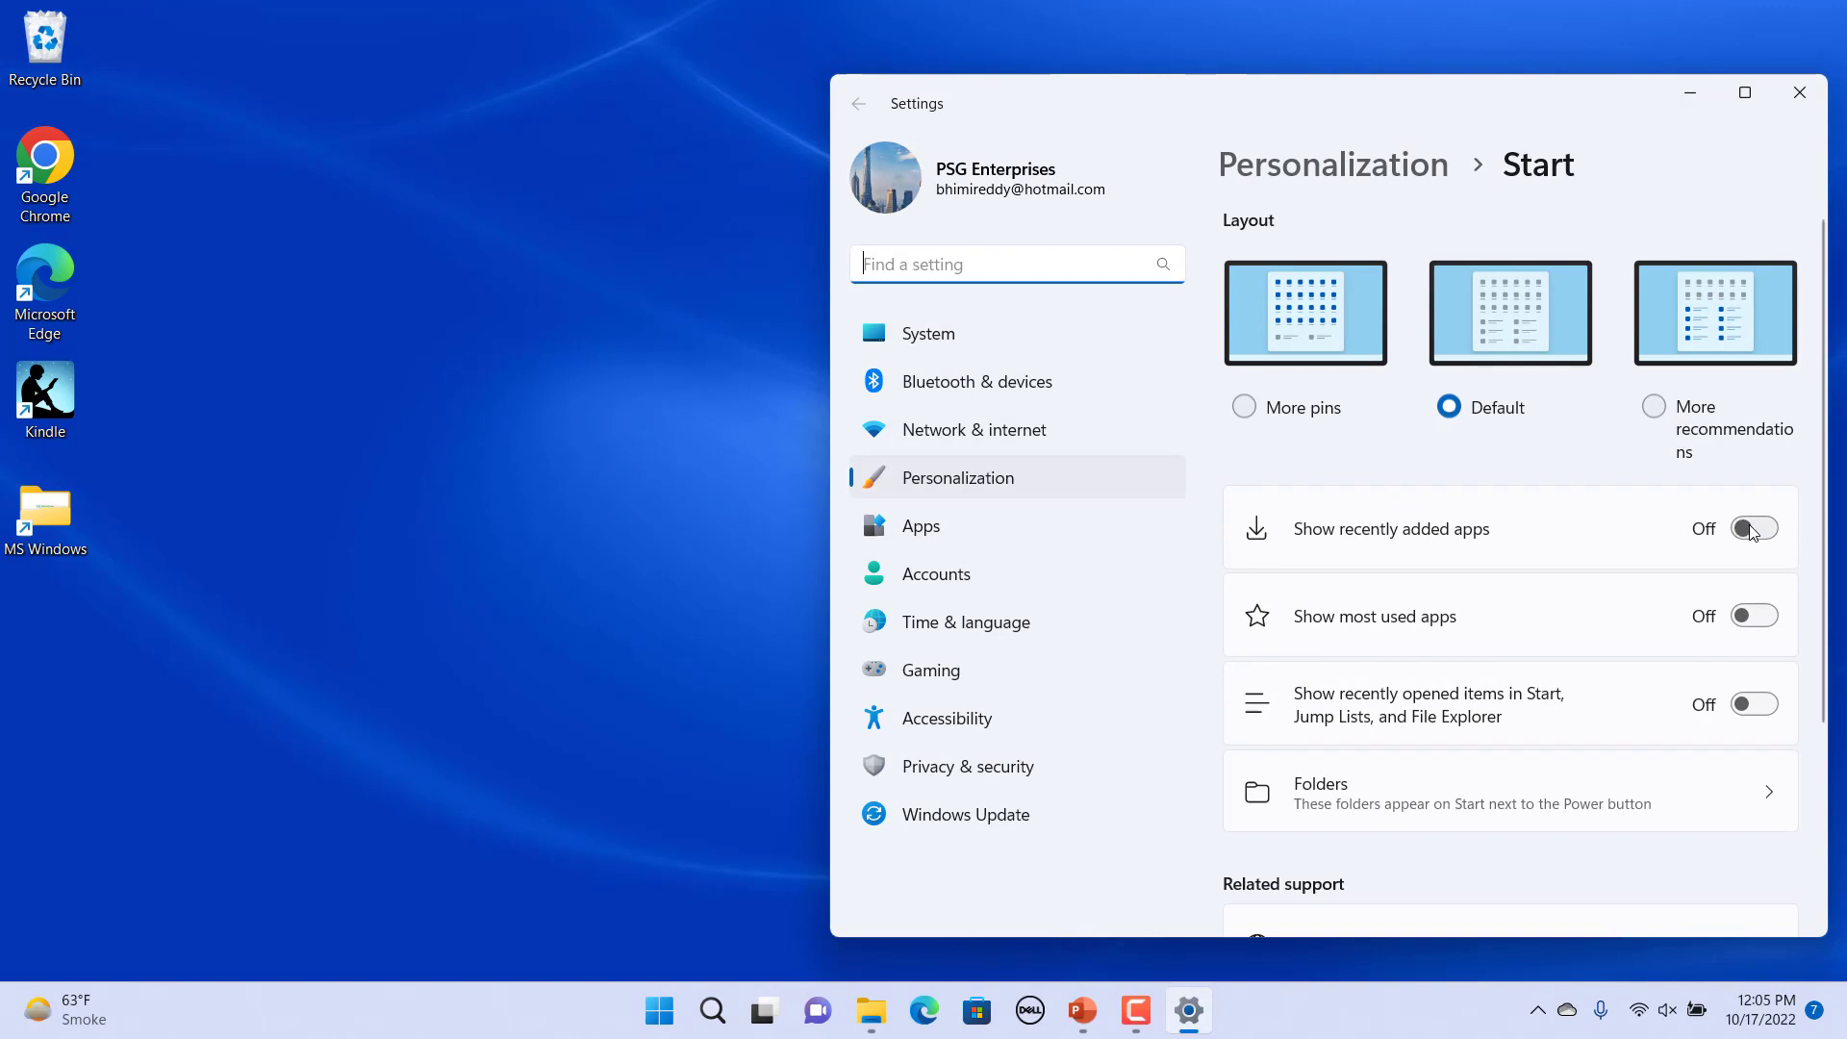
# Switch both recently added/opened toggles back On and confirm Recommended items return in Start.
pyautogui.click(1754, 530)
pyautogui.click(1756, 704)
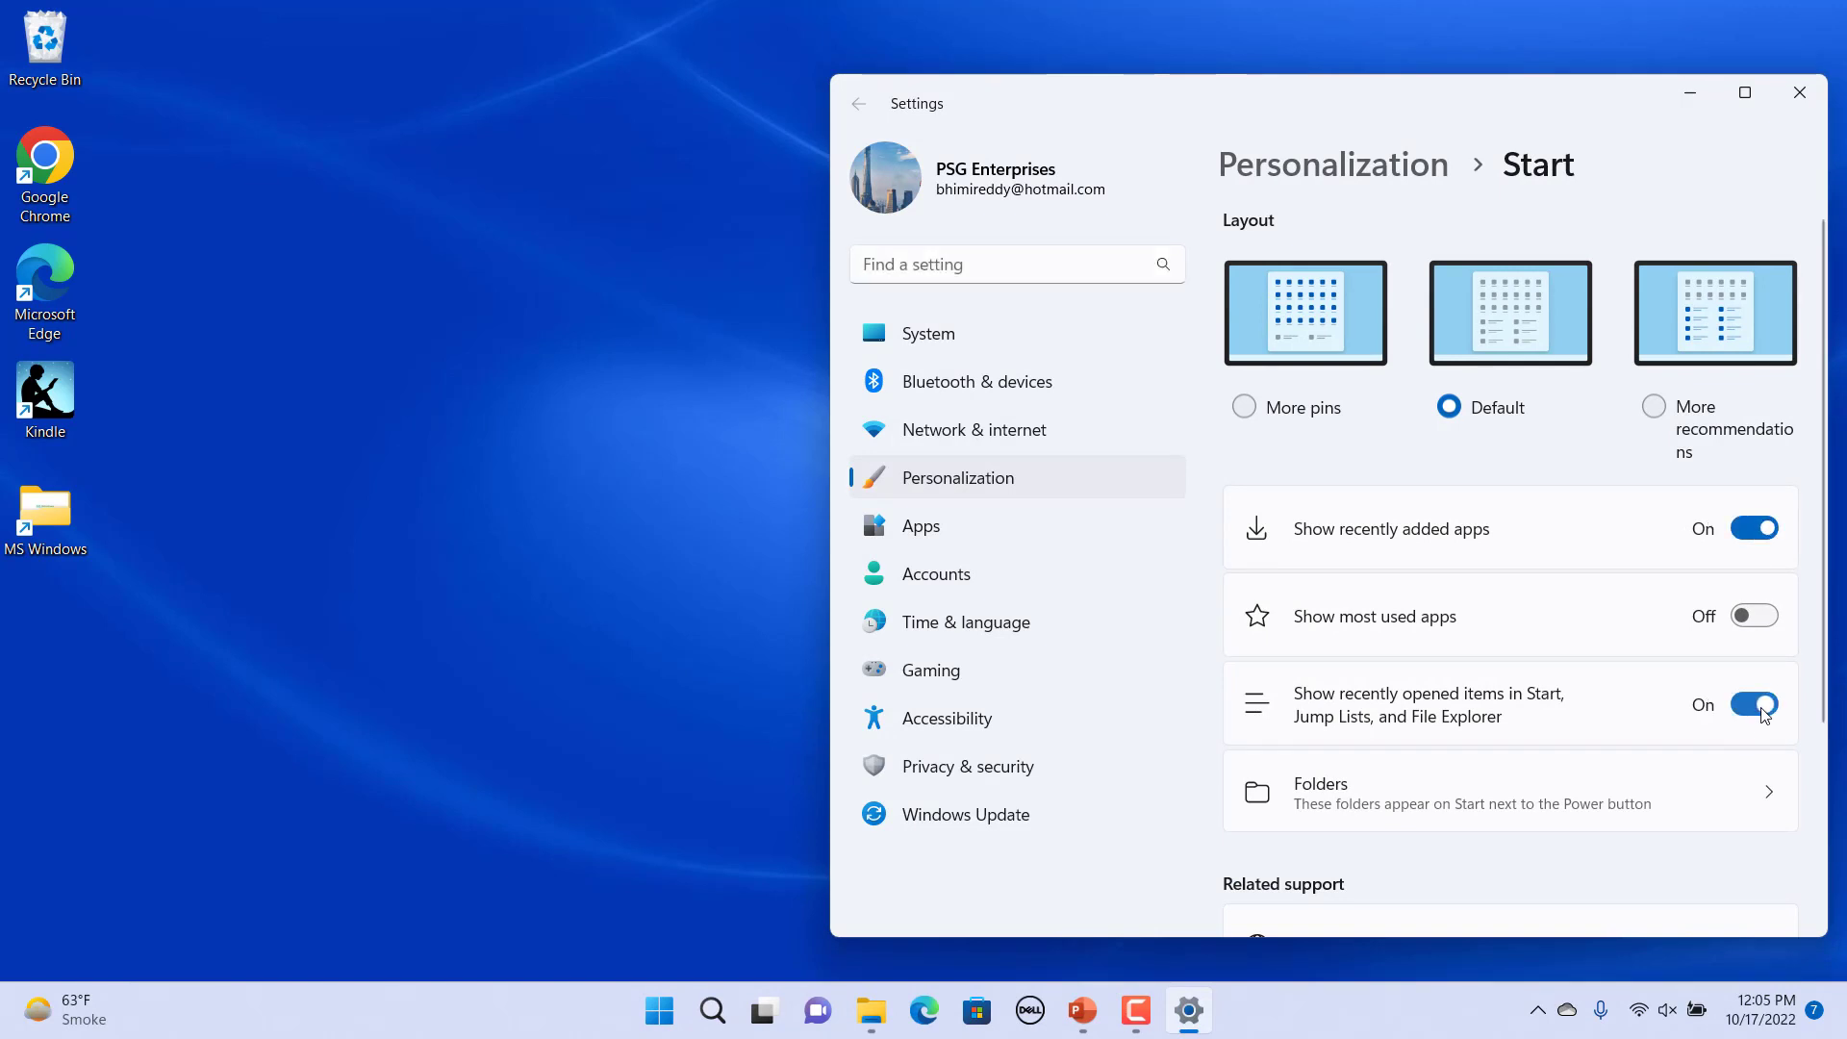
pyautogui.click(1798, 98)
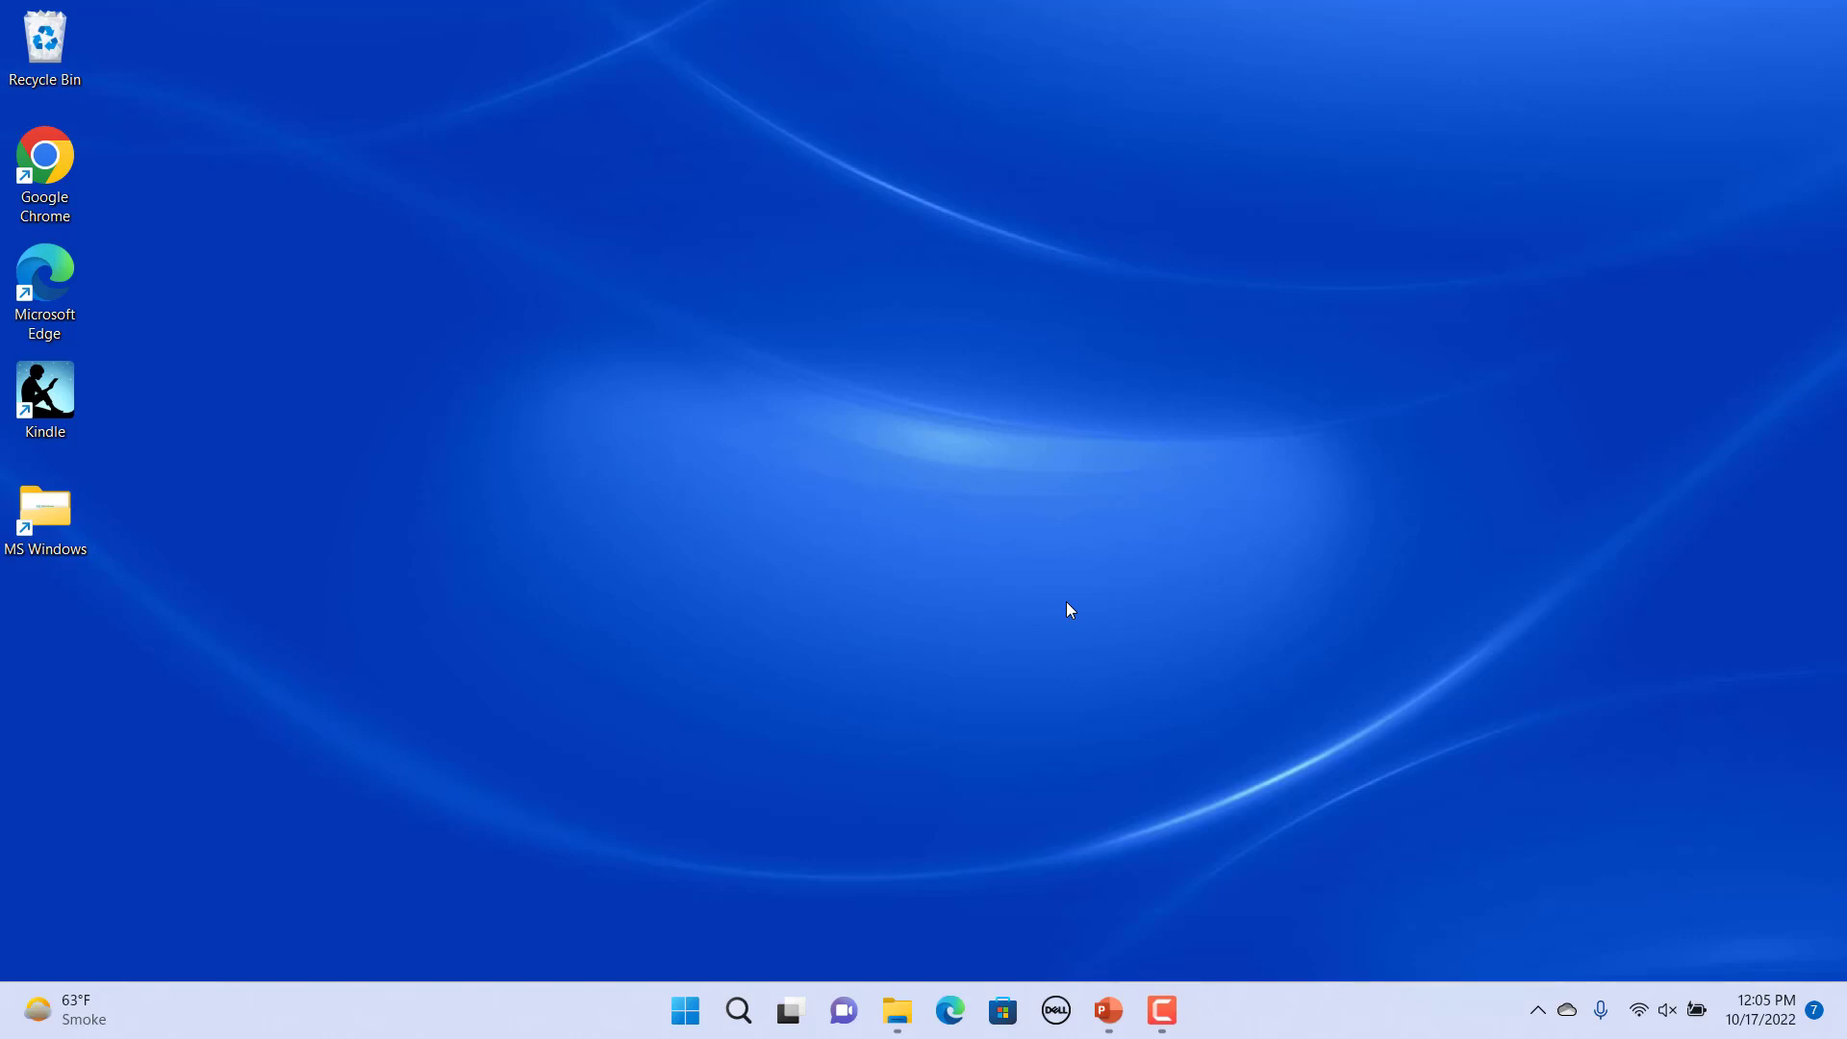
pyautogui.click(689, 1017)
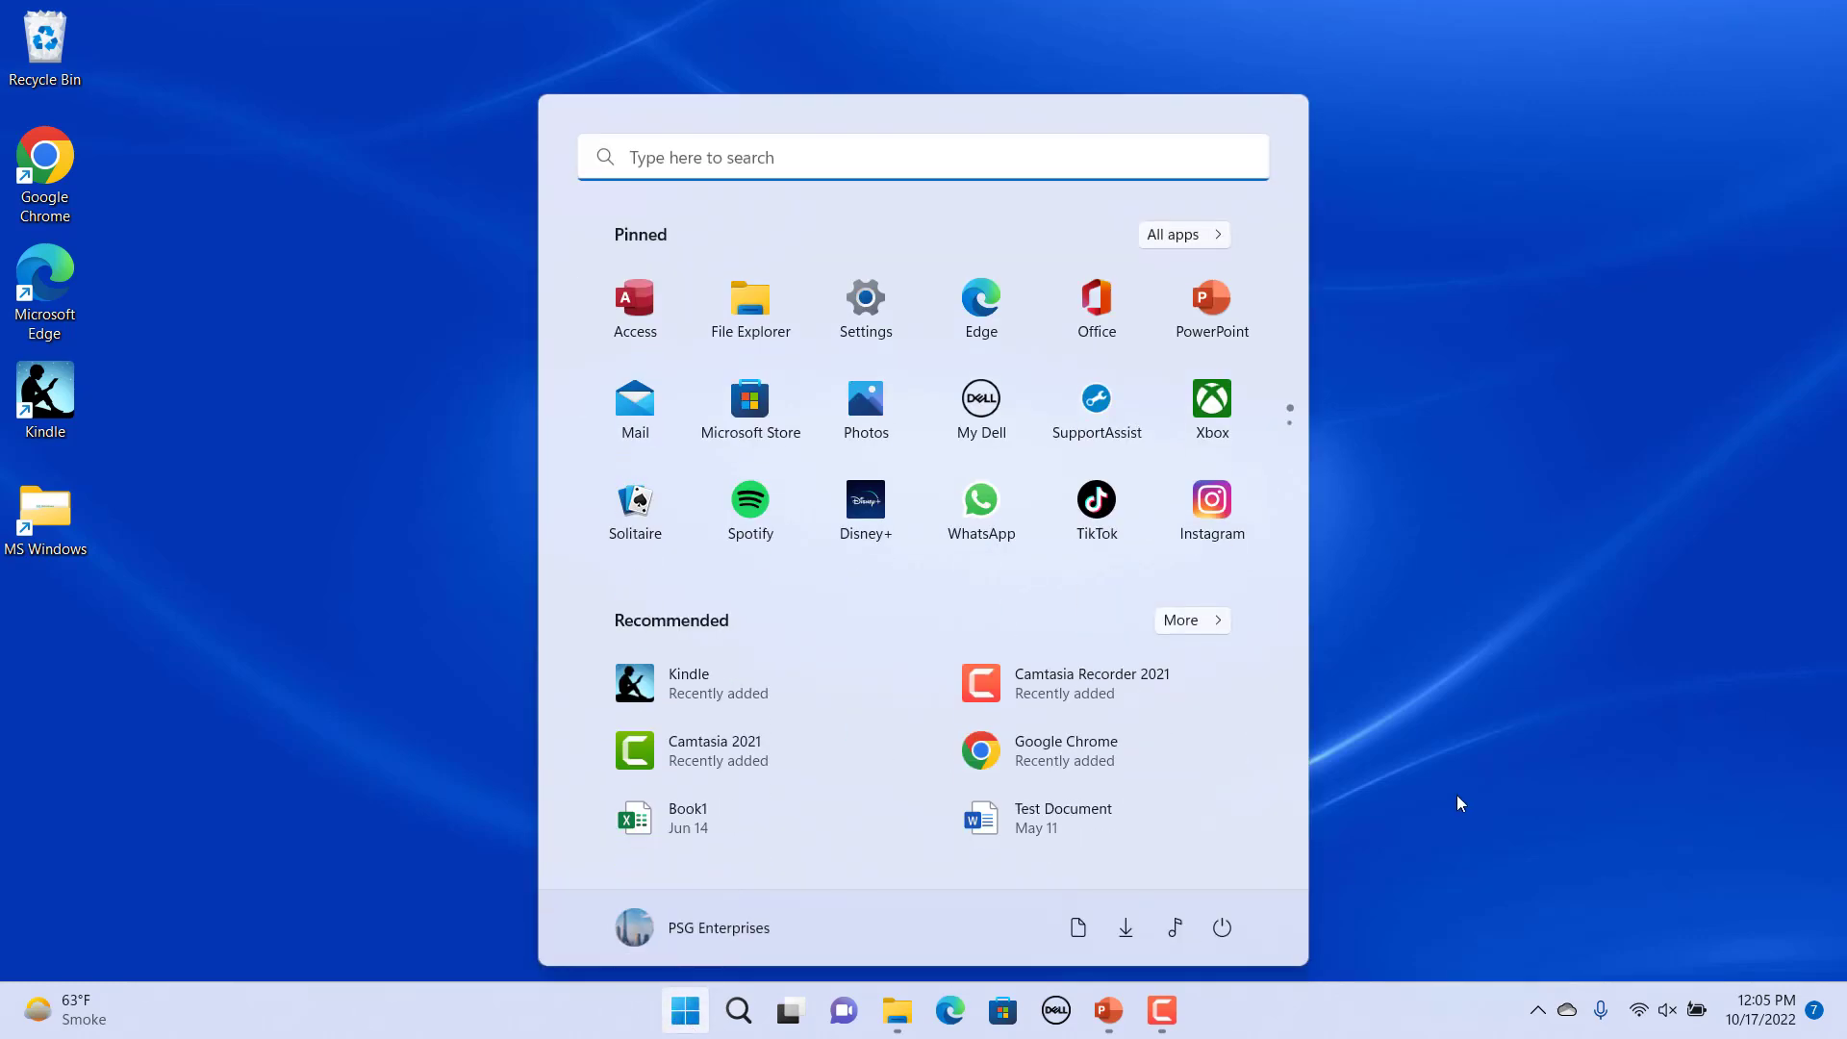